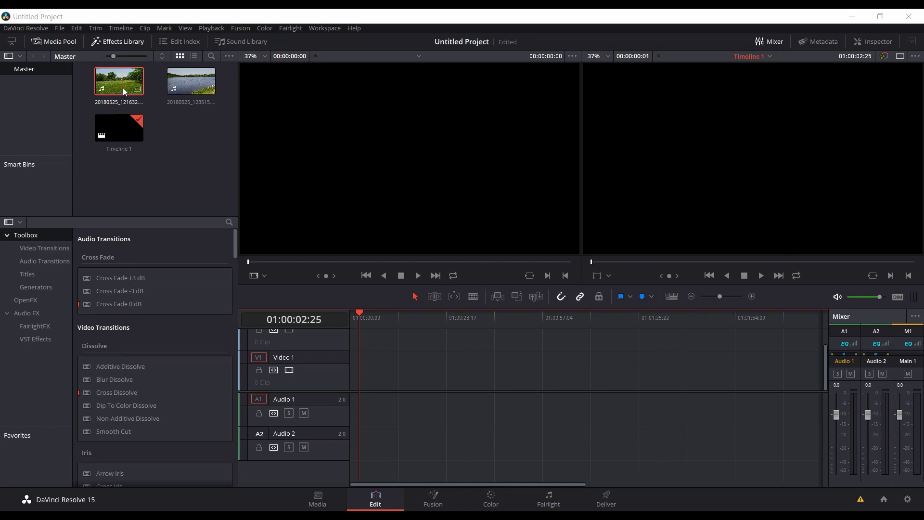
Step: Place the park clip at the timeline start and the lake clip on the track above
left_click_drag(122, 88, 318, 363)
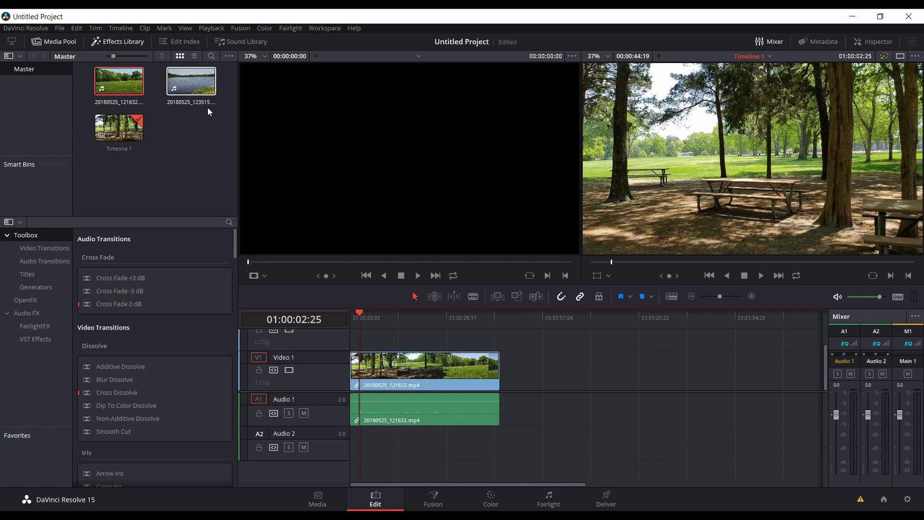
left_click_drag(192, 81, 419, 372)
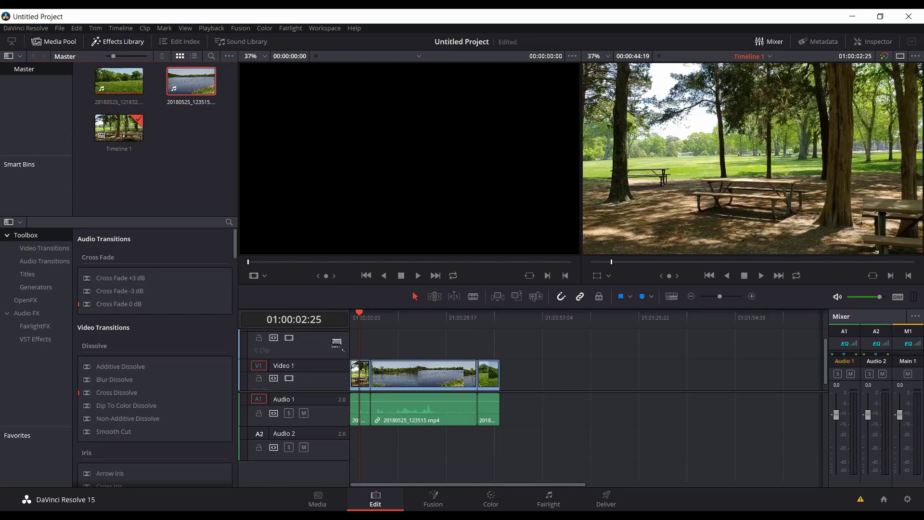
mouse_move(337, 345)
left_mouse_down()
mouse_move(321, 314)
mouse_move(390, 342)
left_mouse_up()
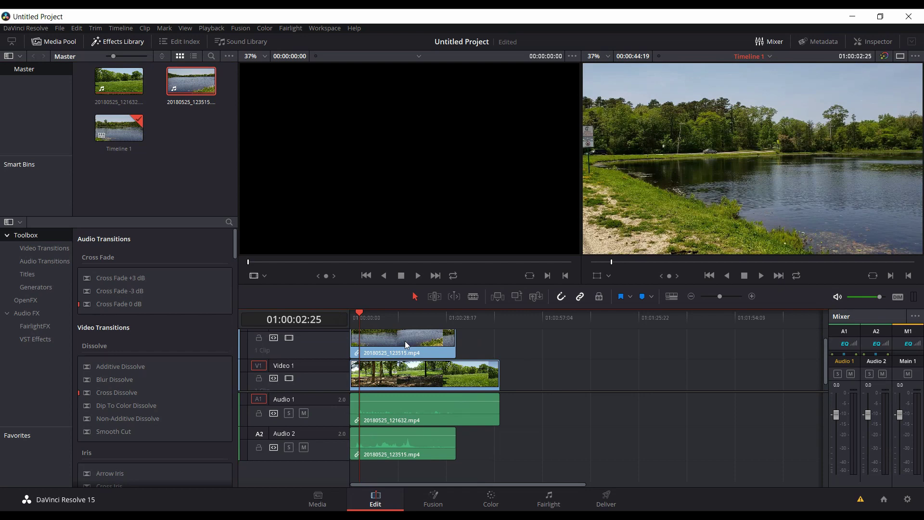
left_click(427, 496)
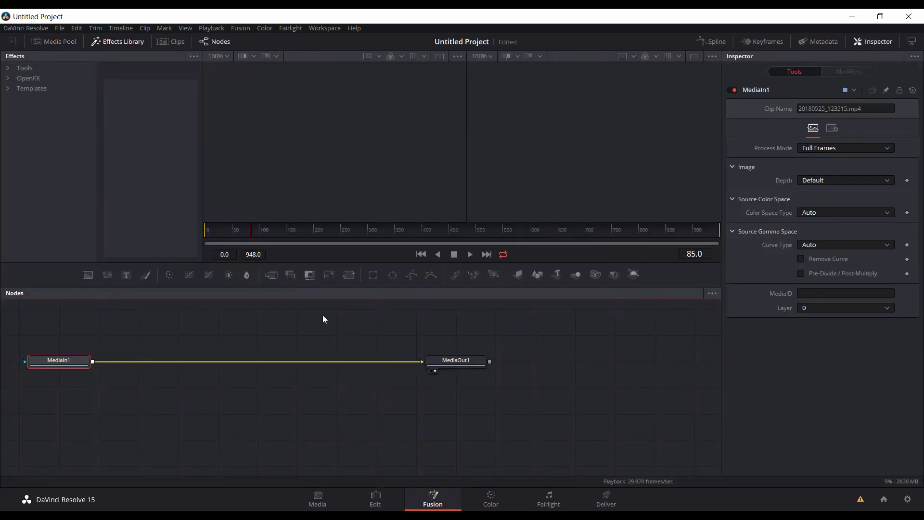
mouse_move(52, 358)
left_mouse_down()
mouse_move(80, 357)
mouse_move(76, 364)
left_mouse_up()
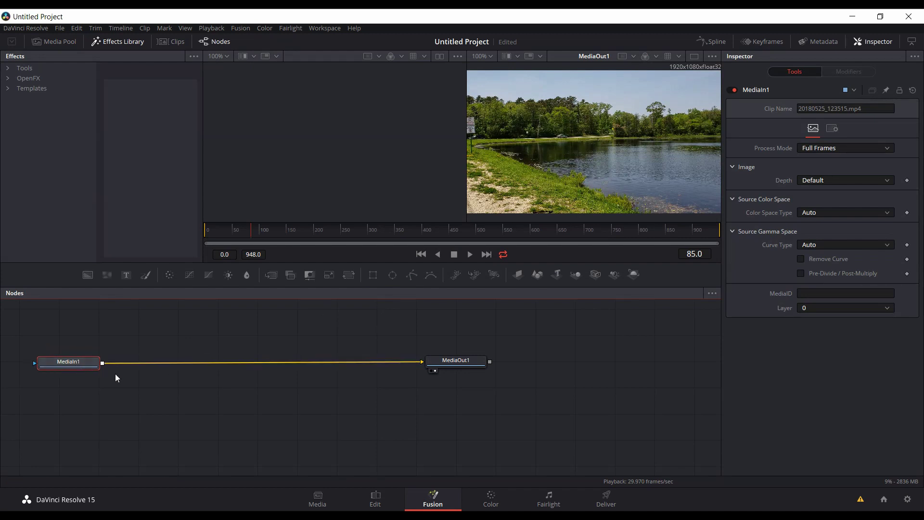
left_click_drag(444, 367, 607, 405)
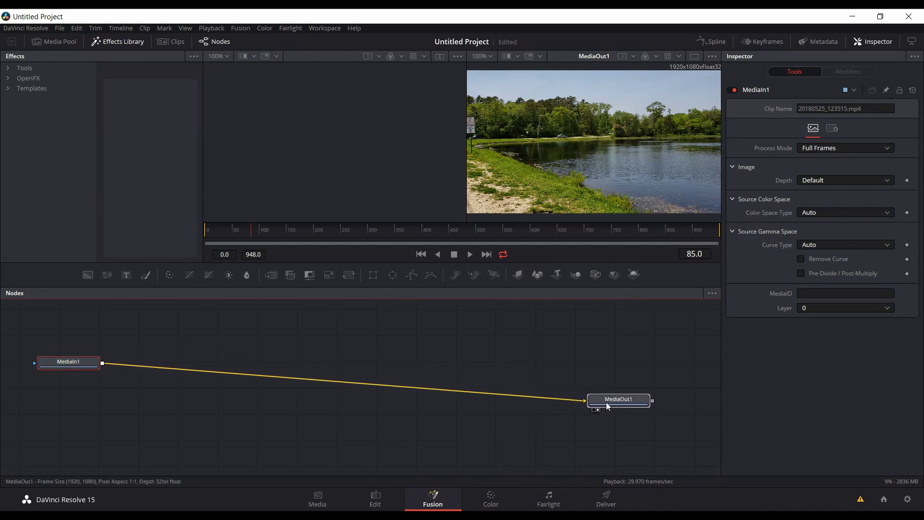
left_click_drag(70, 364, 82, 390)
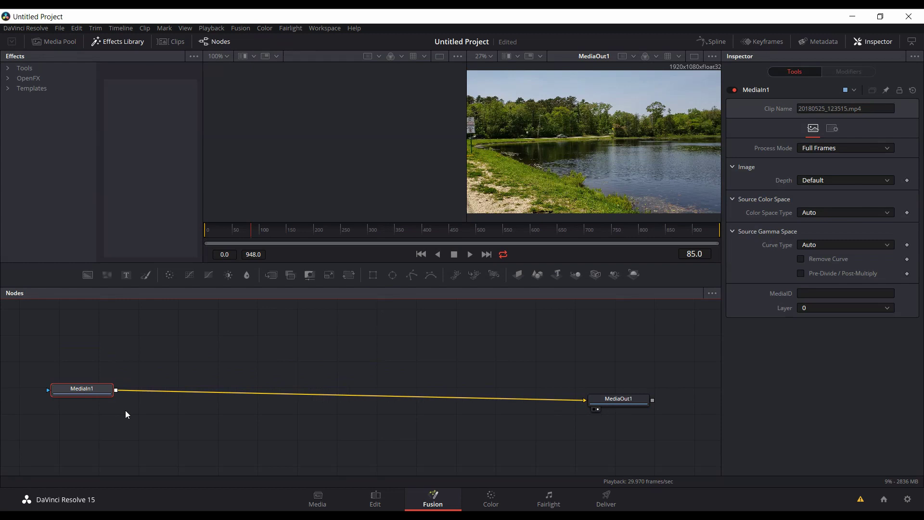
Step: Combine the stacked park and lake clips on the edit timeline into Fusion Clip 1
left_click(374, 498)
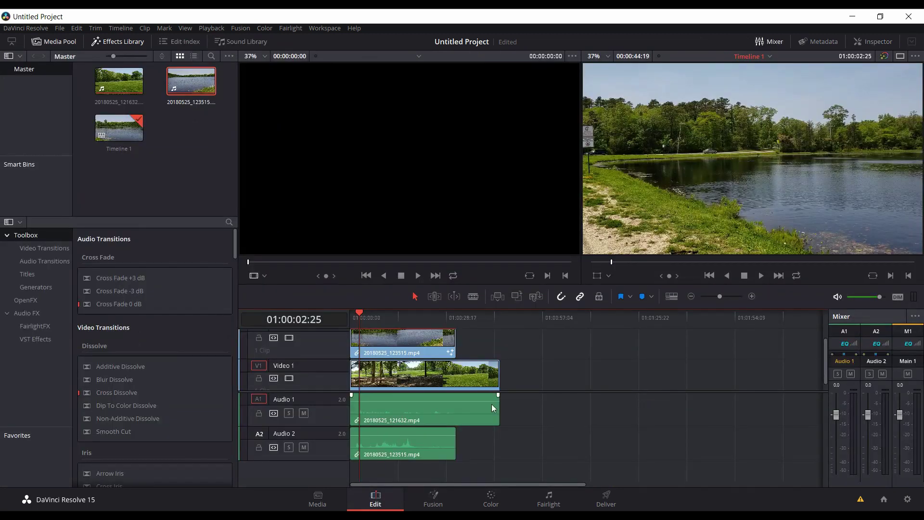
left_click_drag(524, 348, 387, 376)
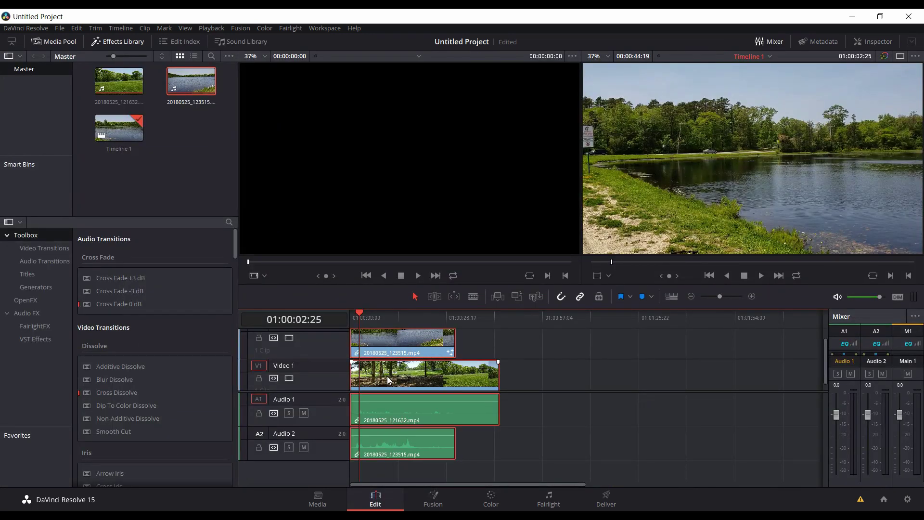
right_click(387, 376)
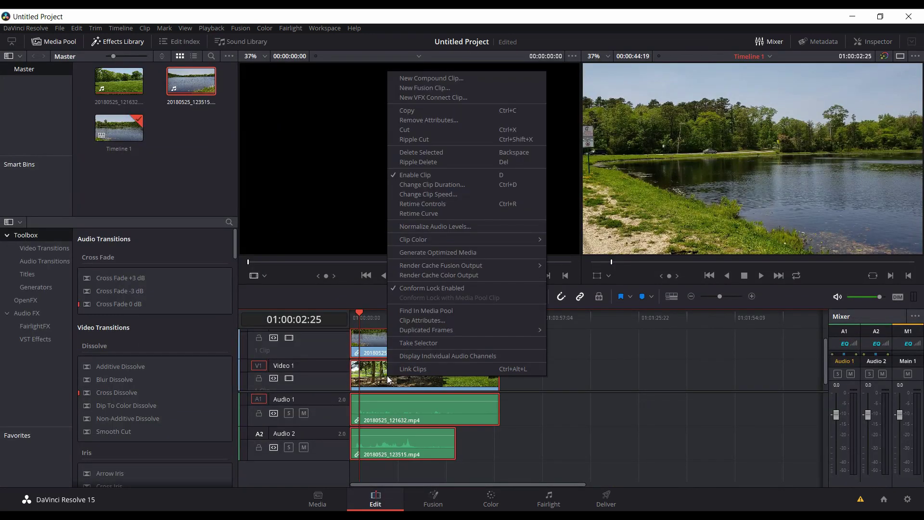
left_click(410, 90)
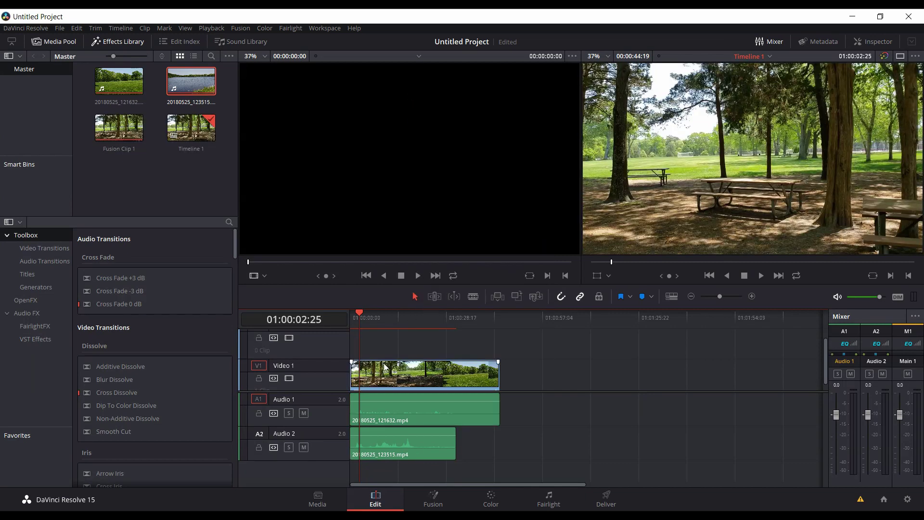
Step: On the Fusion page, arrange the MediaIn1 and MediaIn2 nodes and view the MediaIn1 park image
left_click(428, 498)
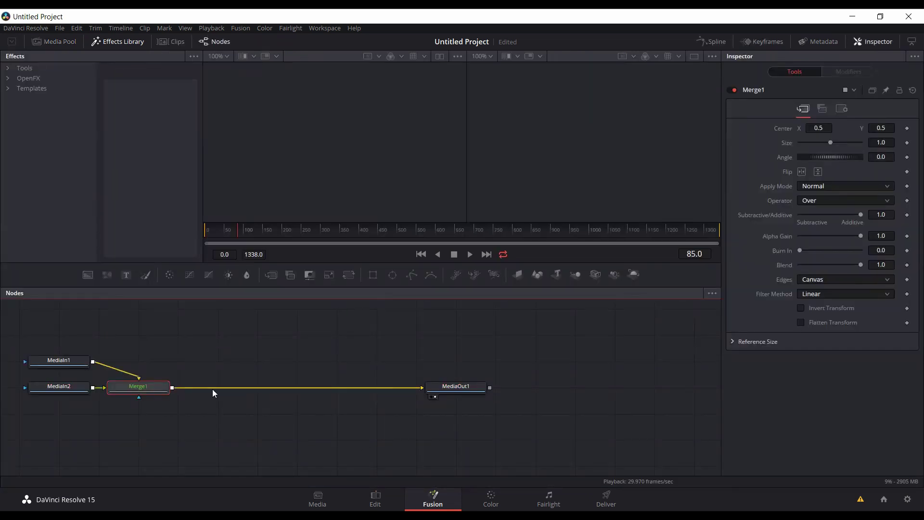
left_click_drag(60, 354, 62, 346)
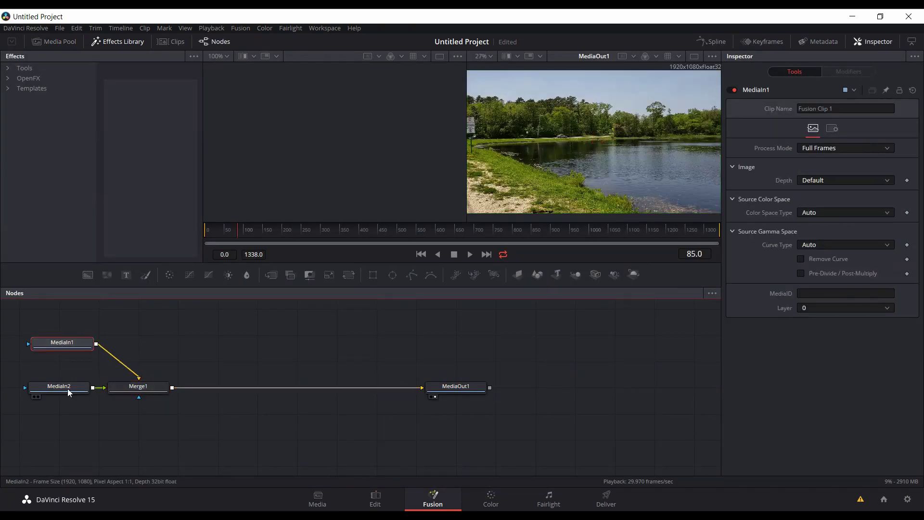
left_click_drag(67, 389, 76, 430)
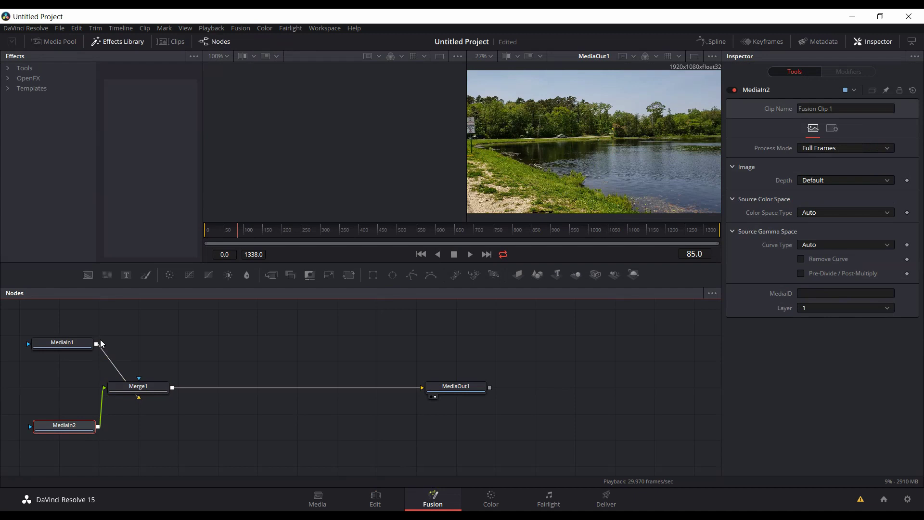
left_click_drag(61, 342, 57, 326)
left_click(56, 325)
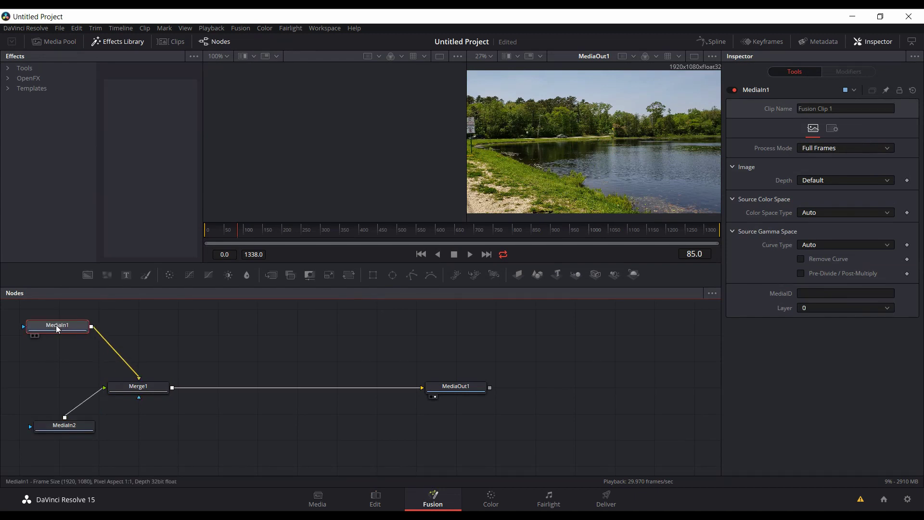
key("1")
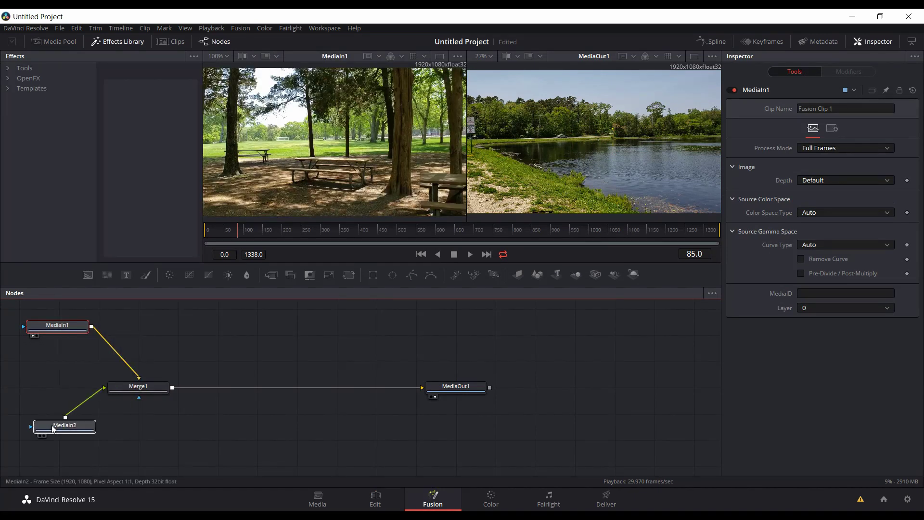
Step: Preview the MediaIn2 lake footage, then swap Merge1's foreground and background inputs
left_click(52, 429)
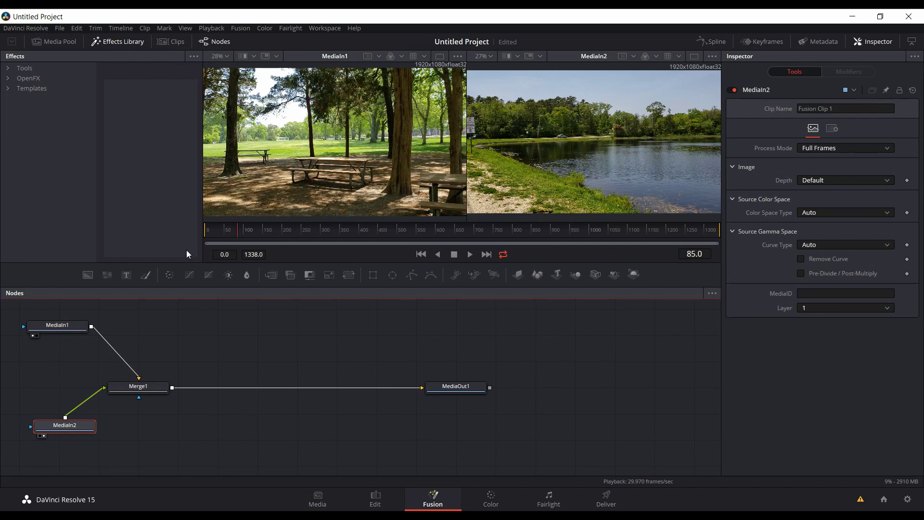
mouse_move(227, 230)
left_mouse_down()
mouse_move(273, 230)
mouse_move(206, 231)
left_mouse_up()
left_click(154, 387)
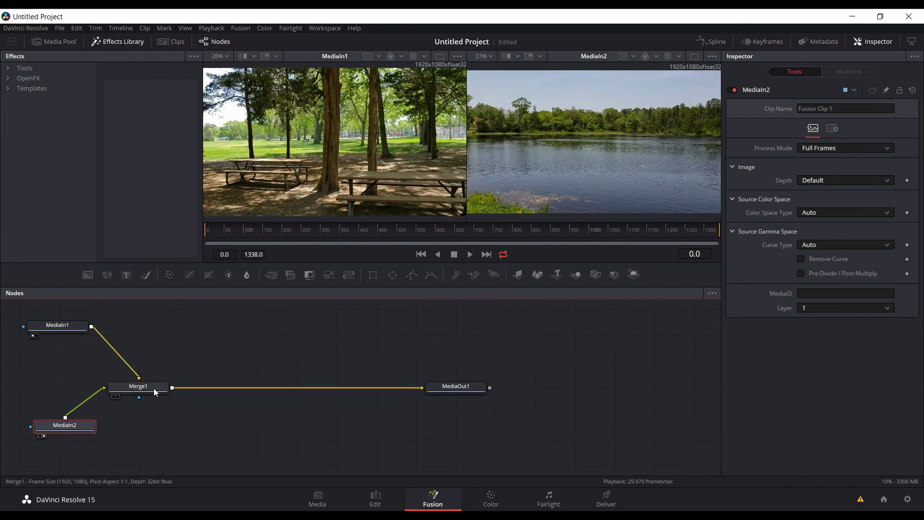
key("ctrl+t")
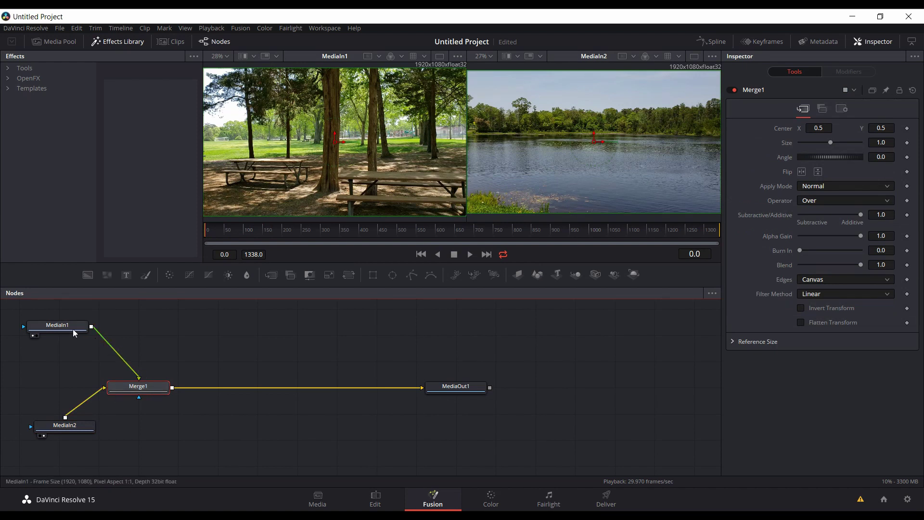
Step: Switch to the Color page with Fusion Clip 1 and the park footage showing
left_click(496, 499)
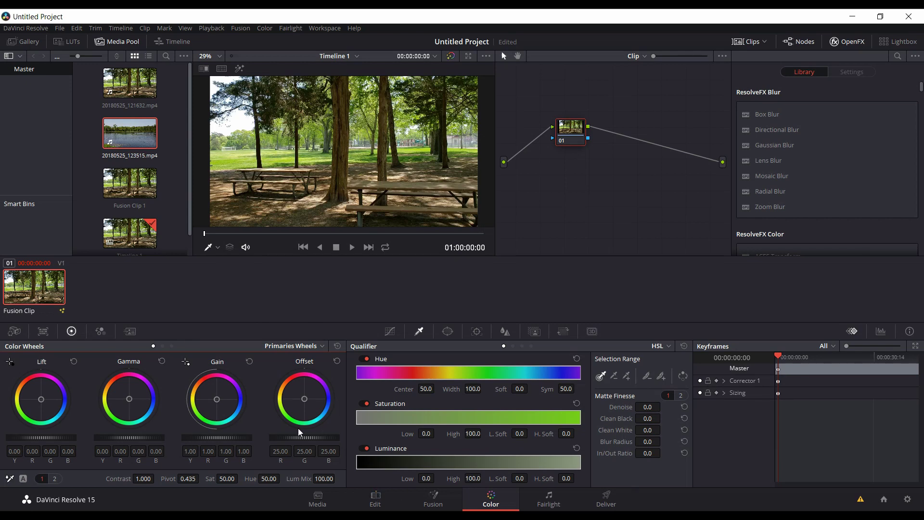
Step: From the Edit page, open Fusion Clip 1 in its own timeline
left_click(374, 500)
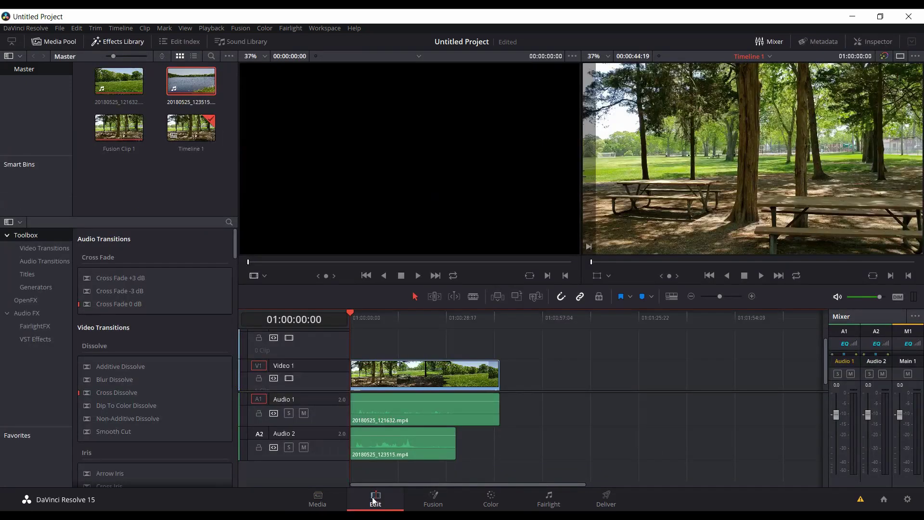
right_click(419, 381)
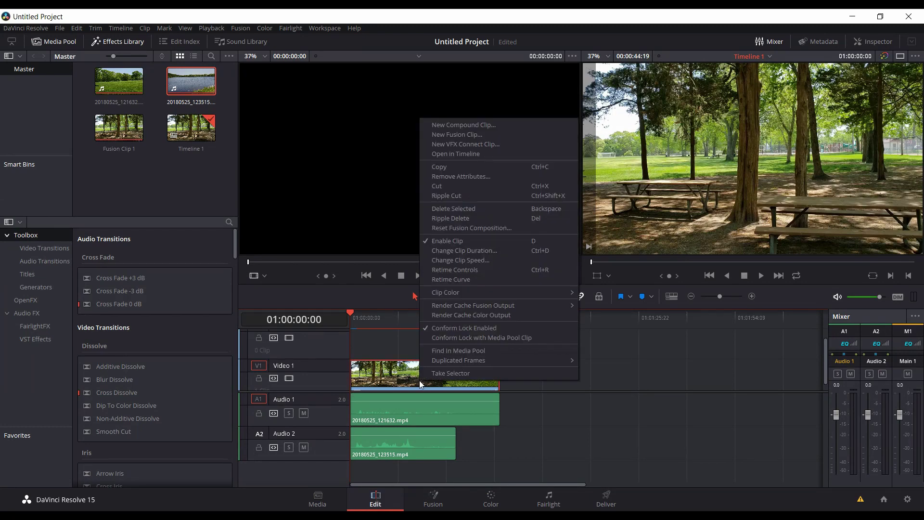
left_click(454, 155)
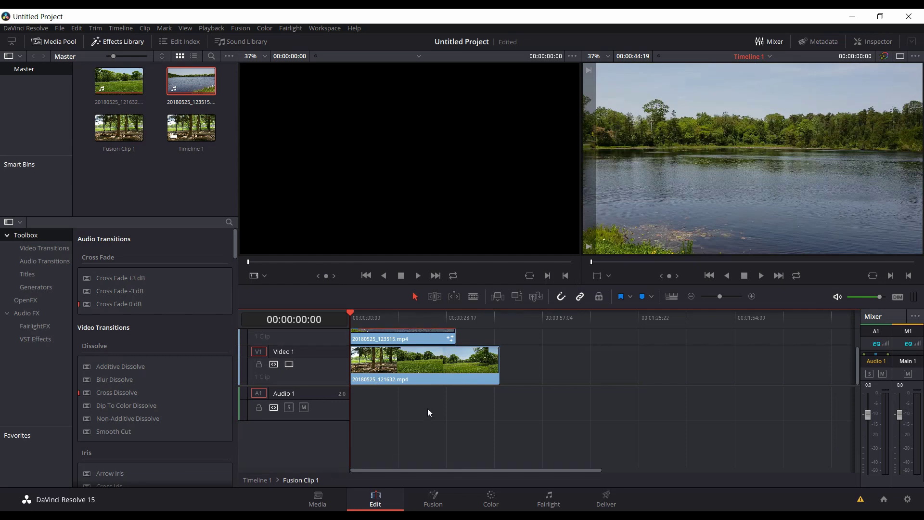
Step: Add a serial node to the lake clip and push its Gain wheel toward orange
left_click(485, 505)
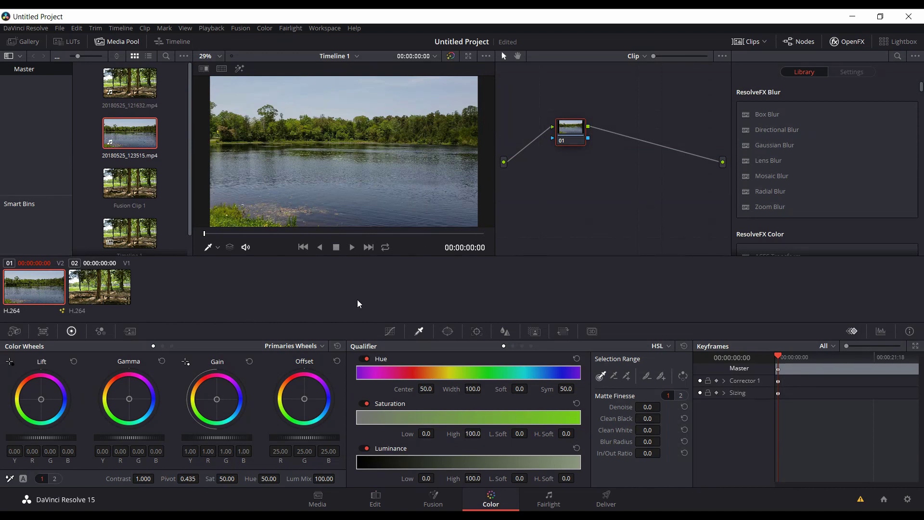
key("alt+s")
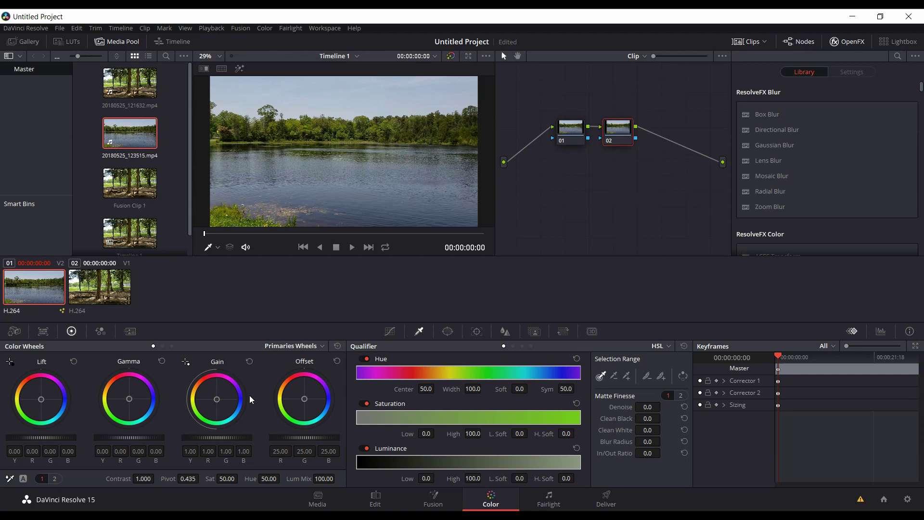
left_click_drag(219, 402, 213, 392)
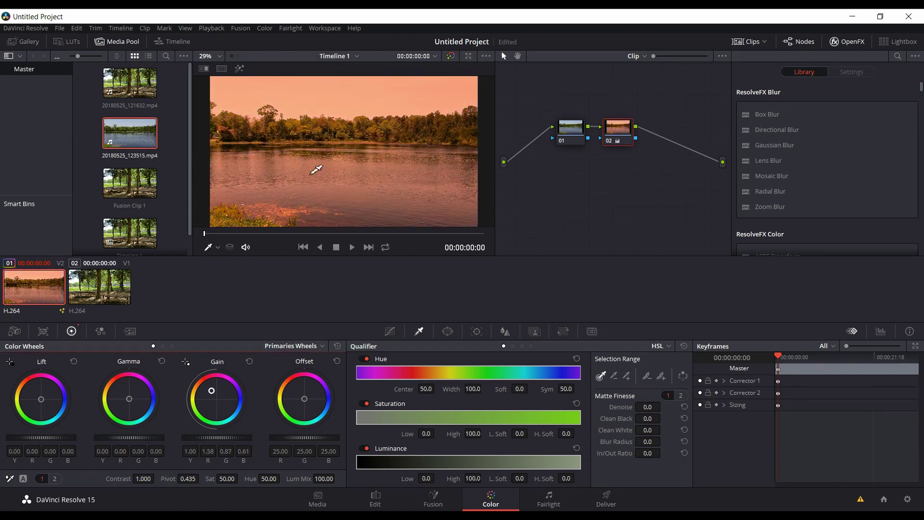
left_click(96, 296)
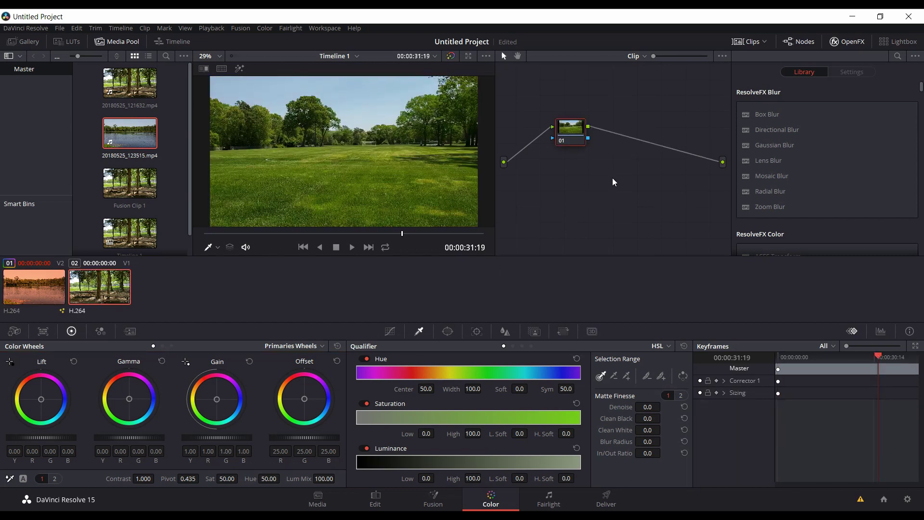
Step: Add a serial node to the park clip, drag its Gain wheel toward cyan, and return to Edit
key("alt+s")
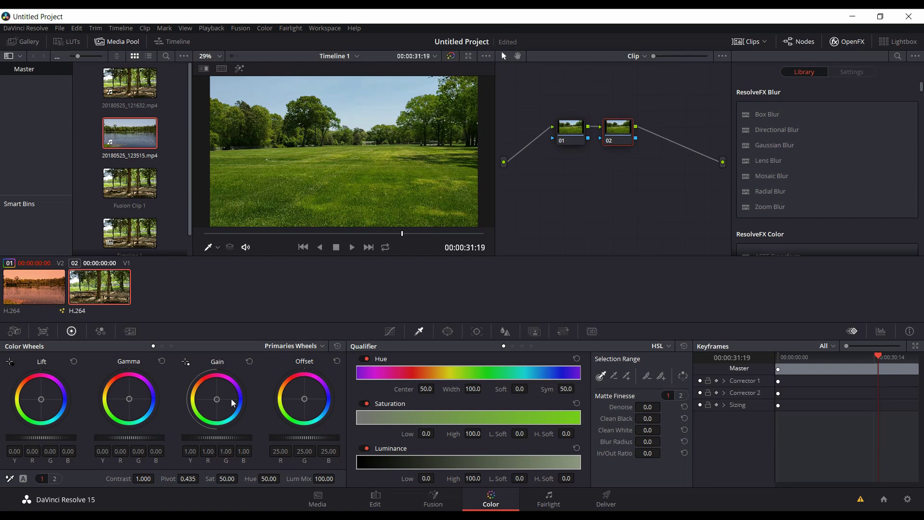
left_click_drag(218, 399, 227, 415)
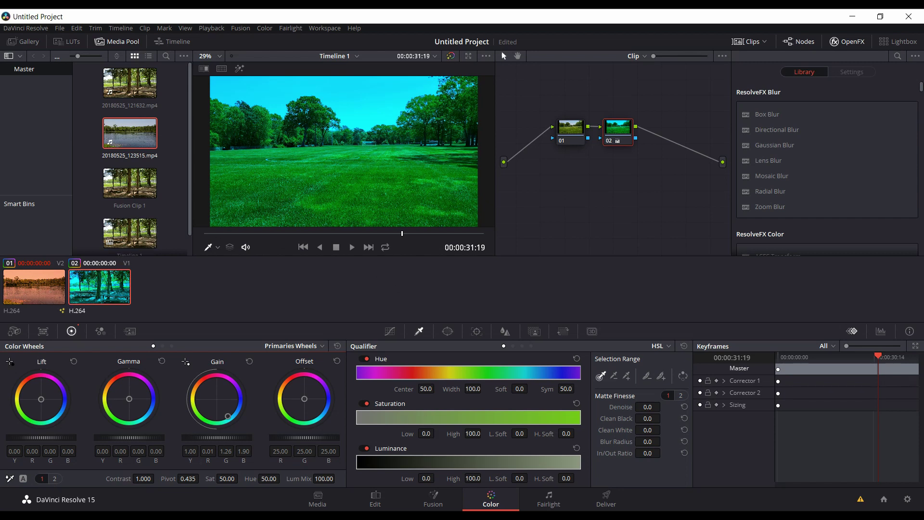
left_click(376, 500)
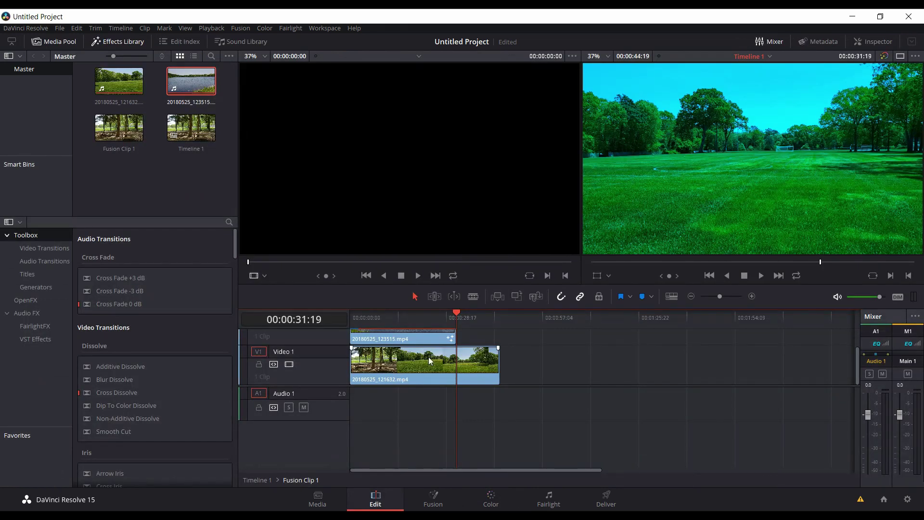
Step: Return to Timeline 1 and open Fusion Clip 1 on the Fusion page
left_click(259, 481)
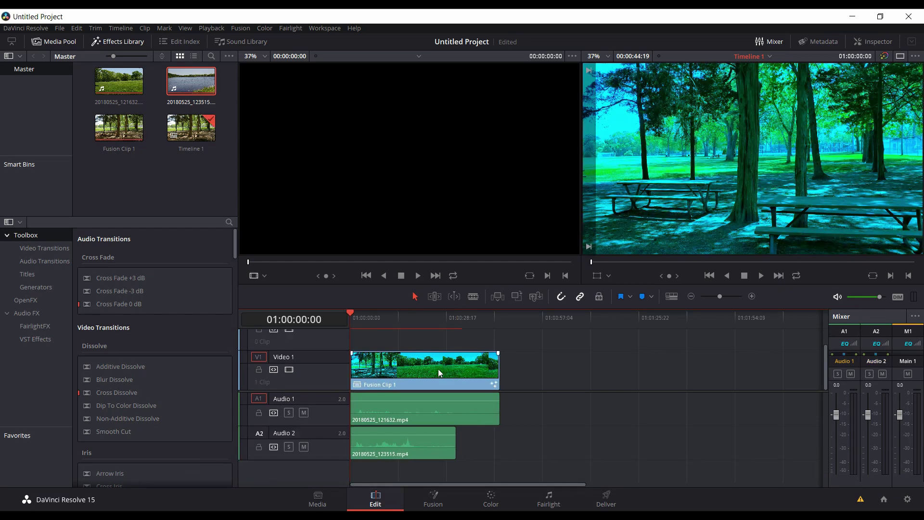
left_click(432, 499)
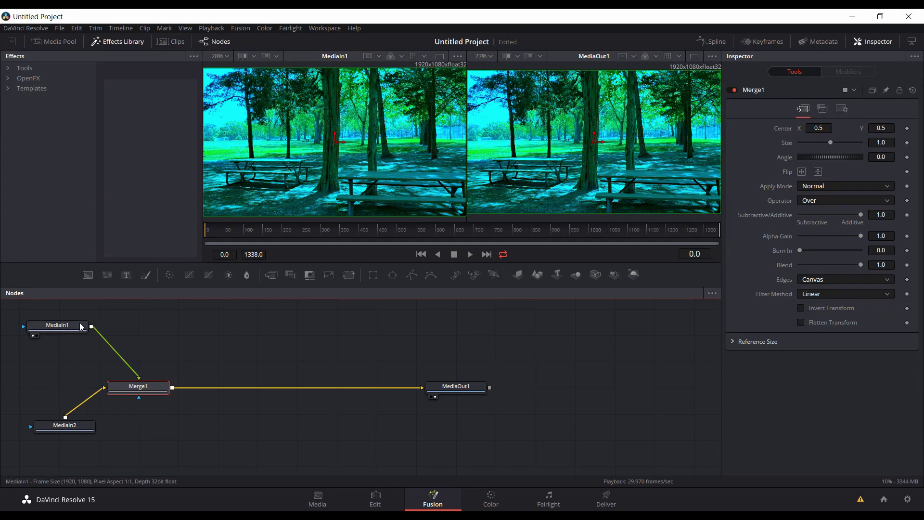
mouse_move(58, 325)
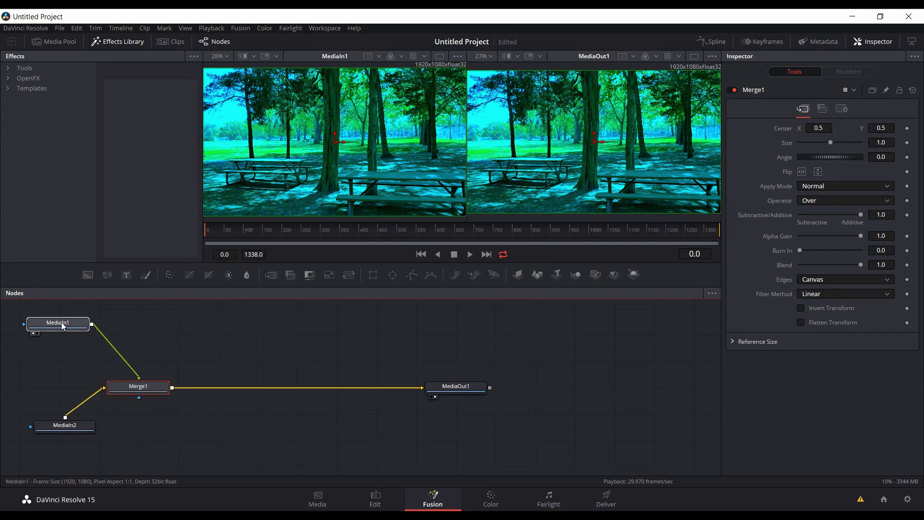
Step: Show the MediaIn2 lake clip in the right viewer
left_click_drag(61, 326, 64, 323)
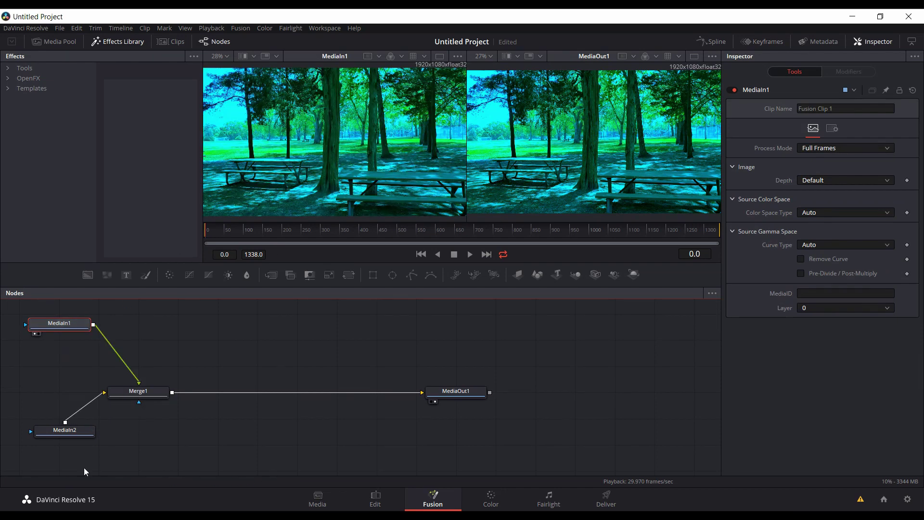
left_click(64, 432)
key("2")
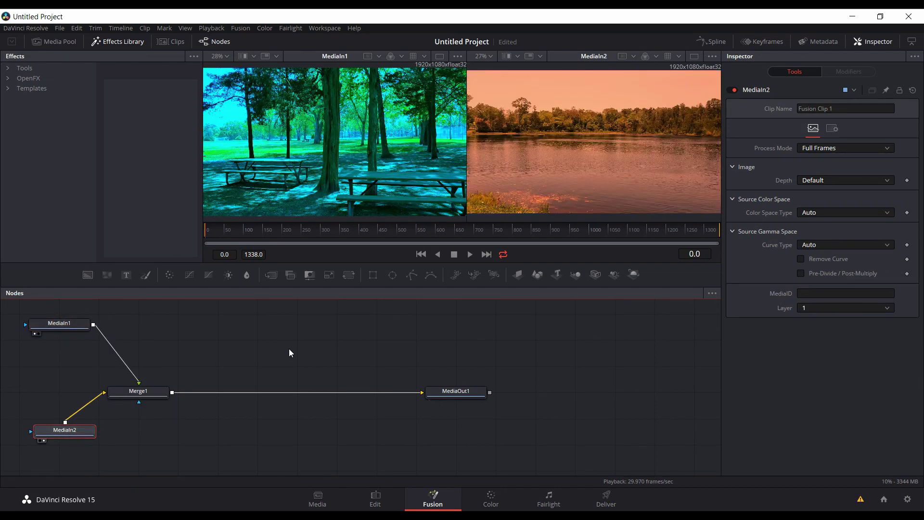
Step: Add a Transform after MediaIn1 with Size 0.63 and view the MediaOut1 composite
left_click(76, 326)
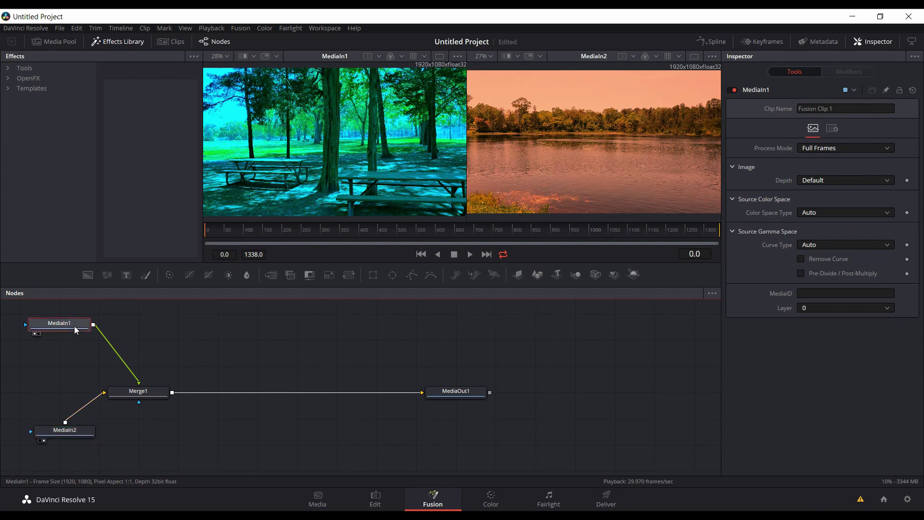
left_click(349, 274)
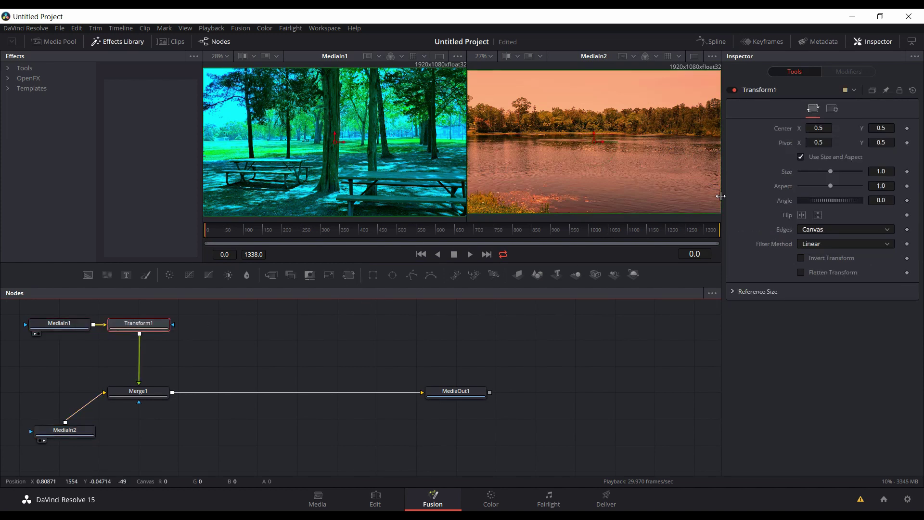
left_click_drag(830, 173, 819, 172)
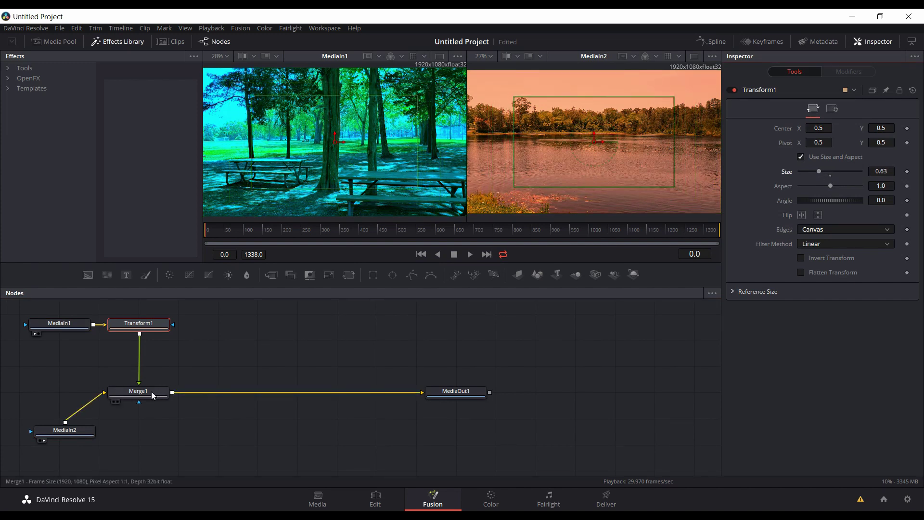
left_click(455, 392)
key("2")
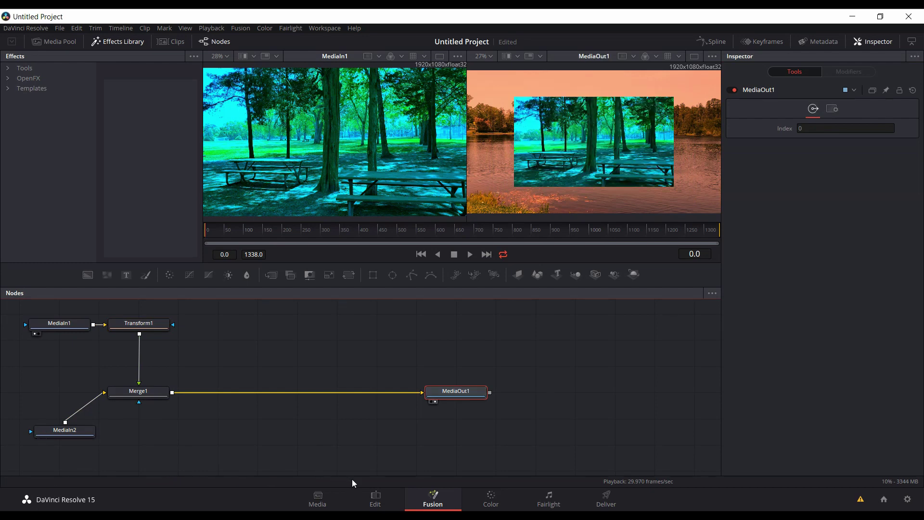
left_click(375, 498)
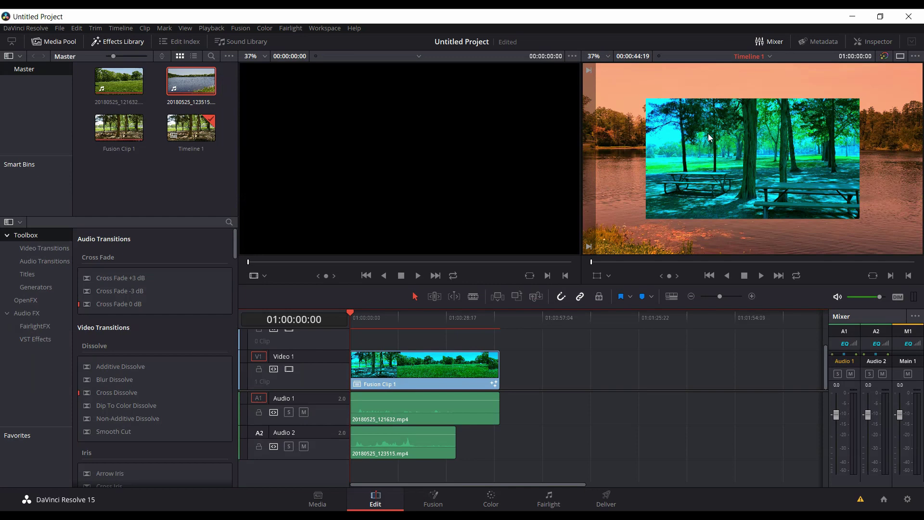
left_click(760, 275)
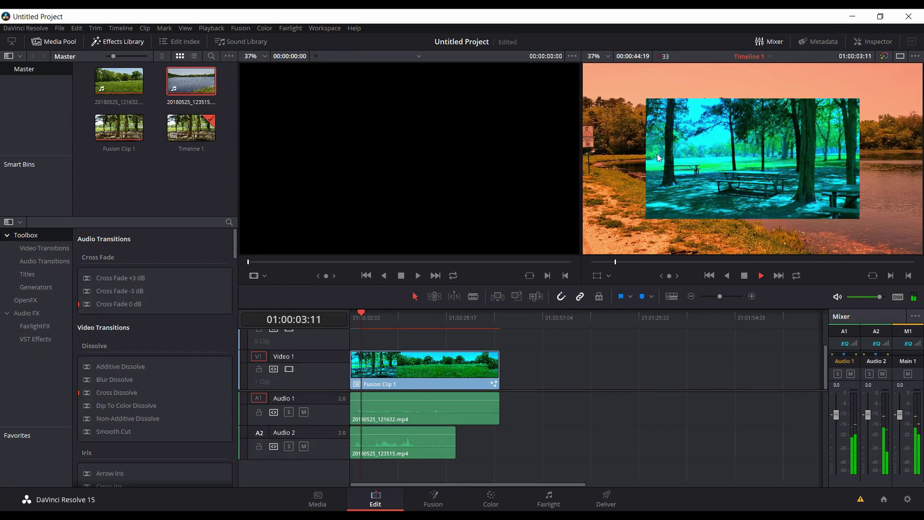
left_click(745, 275)
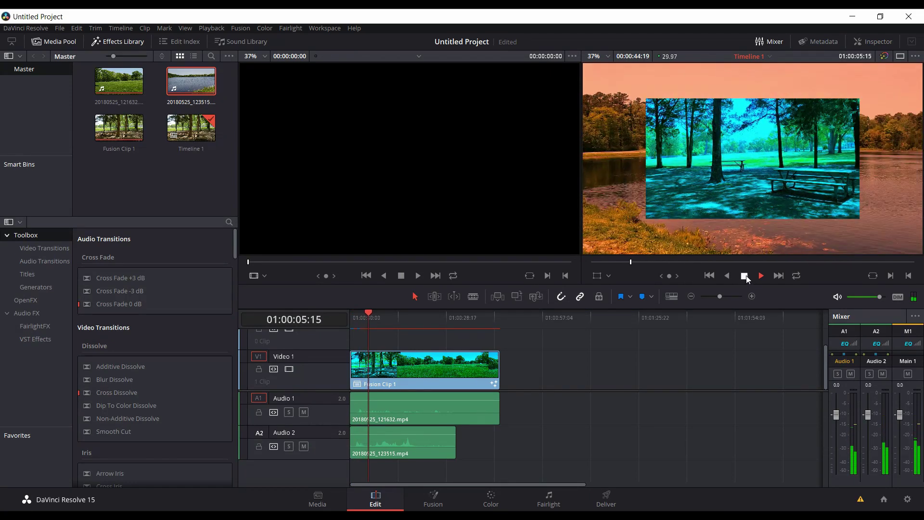